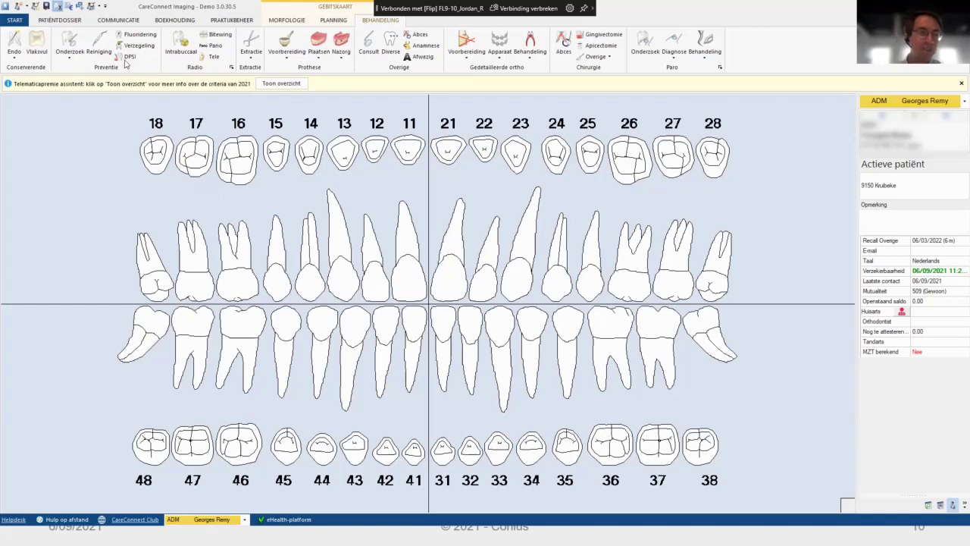
Start a new Recip-e prescription and add Dafalgan bruistabl. (deelb.) 20x 500mg with posology 2/dag.
{"action": "left_click", "coordinate": [118, 20]}
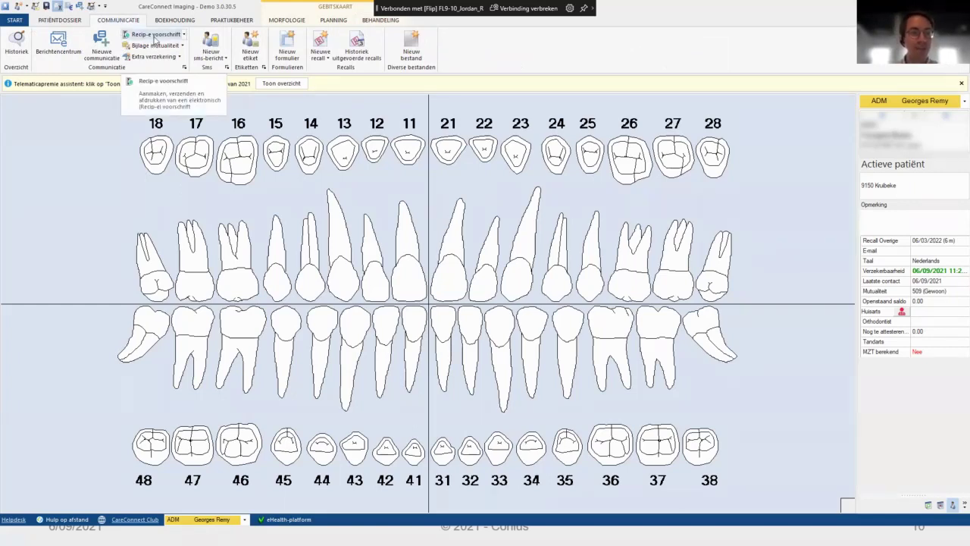
{"action": "left_click", "coordinate": [155, 36]}
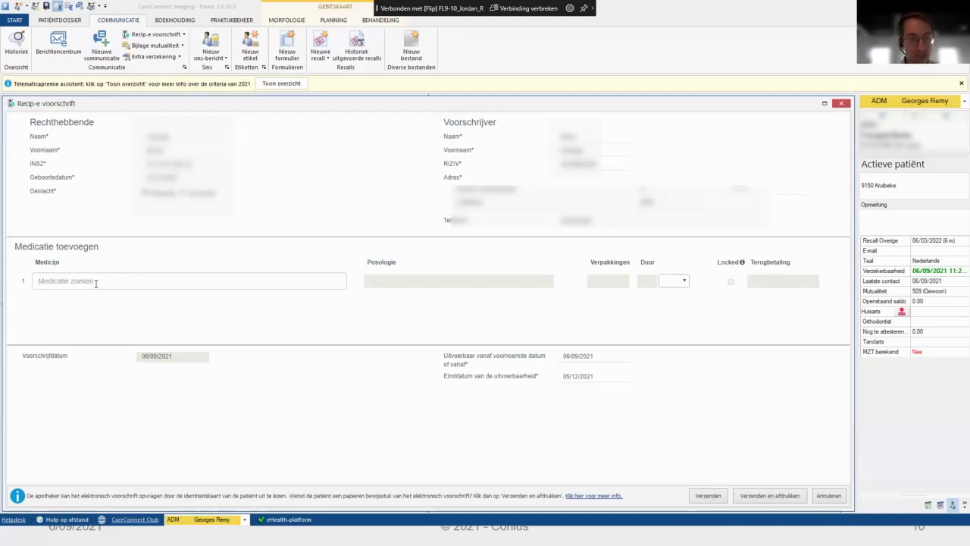
{"action": "left_click", "coordinate": [65, 279]}
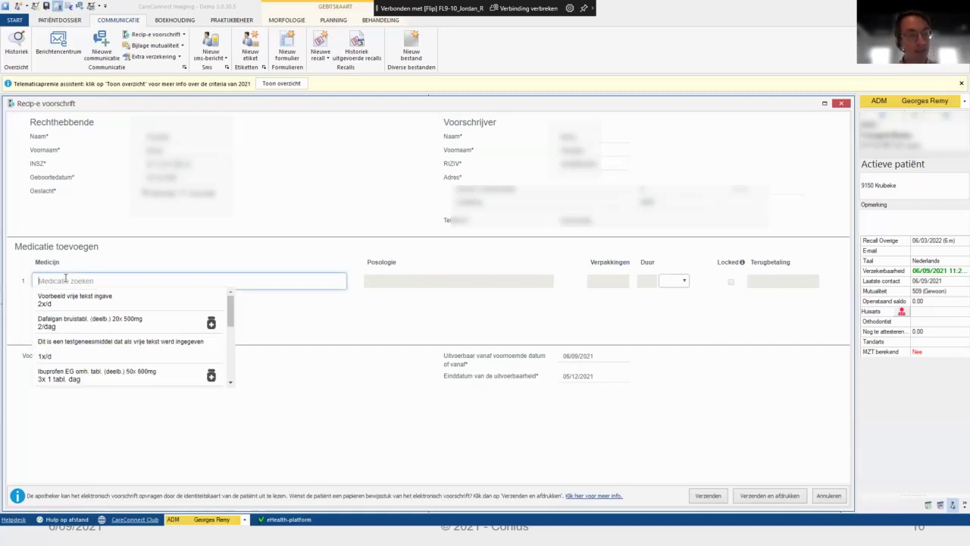
{"action": "left_click", "coordinate": [106, 324]}
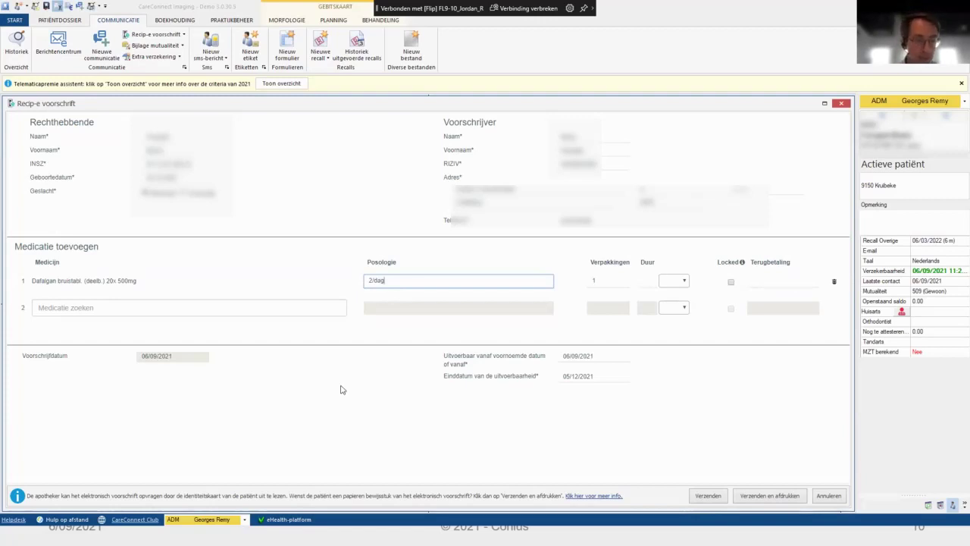
Add Amoxicilline EG disp. tabl. (deelb.) 20x 1g as the second medicine, with posology "1x/d 's avonds".
{"action": "left_click", "coordinate": [114, 305]}
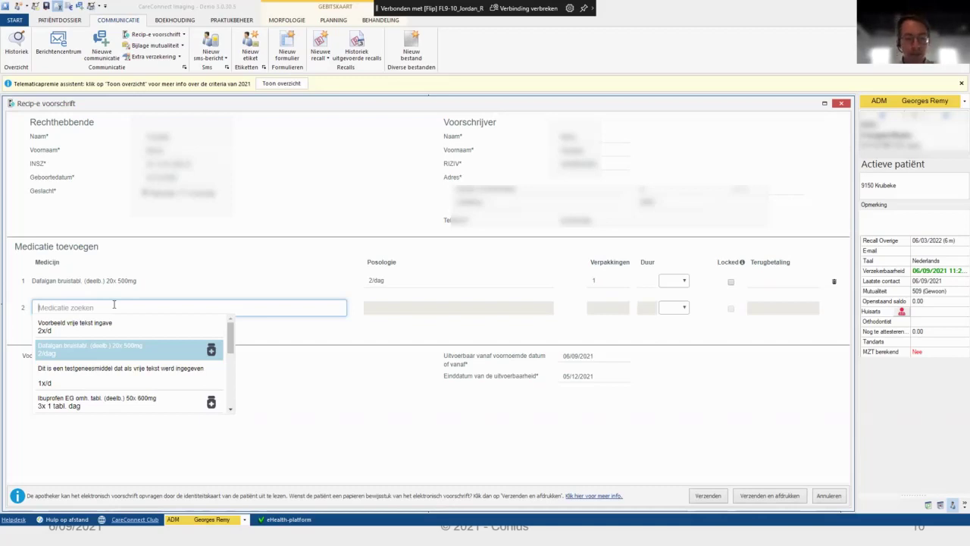
{"action": "type", "text": "amoxi"}
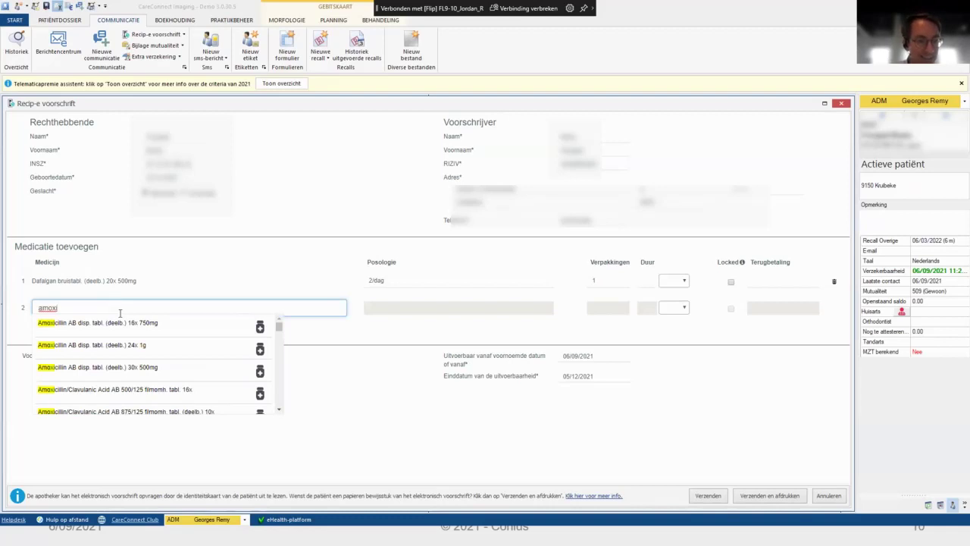
{"action": "scroll", "coordinate": [152, 345], "scroll_direction": "down", "scroll_amount": 5}
{"action": "scroll", "coordinate": [154, 346], "scroll_direction": "down", "scroll_amount": 5}
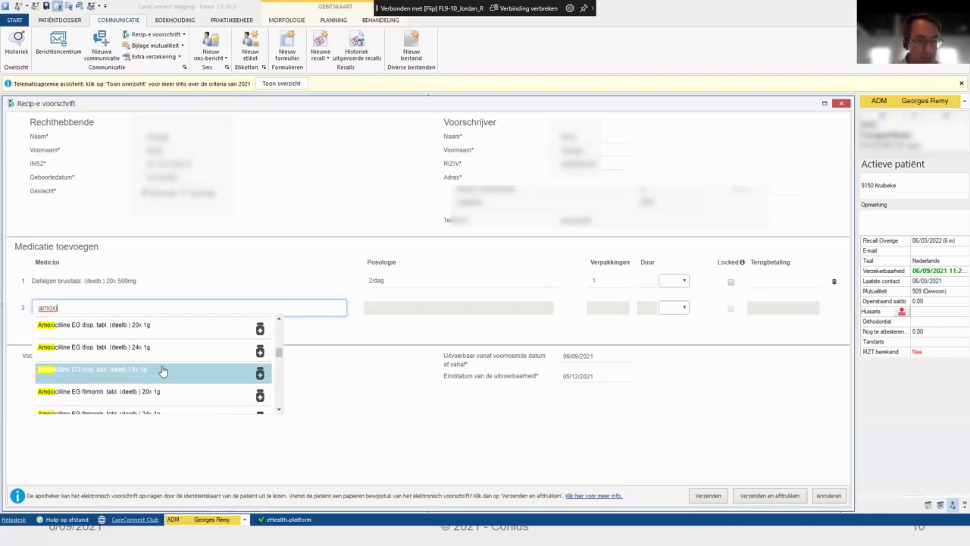
{"action": "type", "text": "eg"}
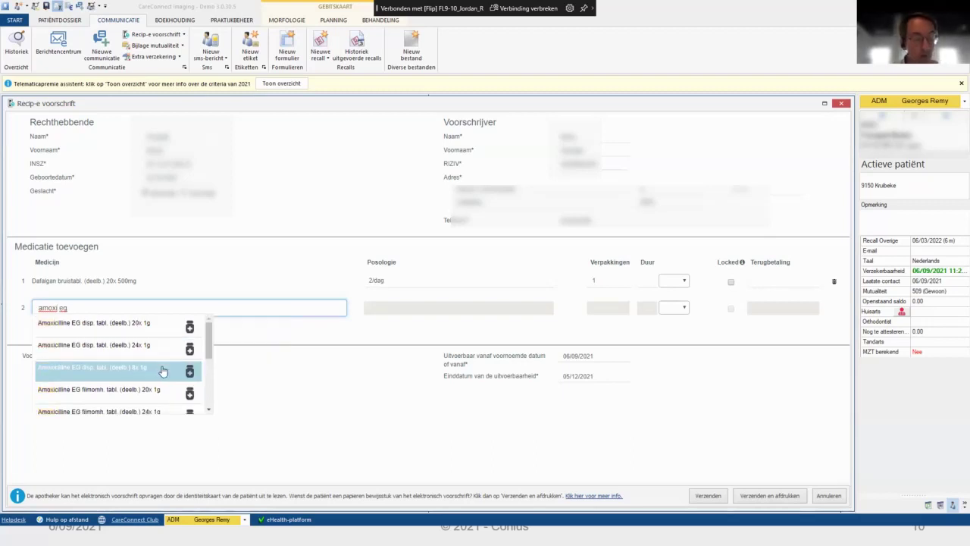
{"action": "left_click", "coordinate": [160, 332]}
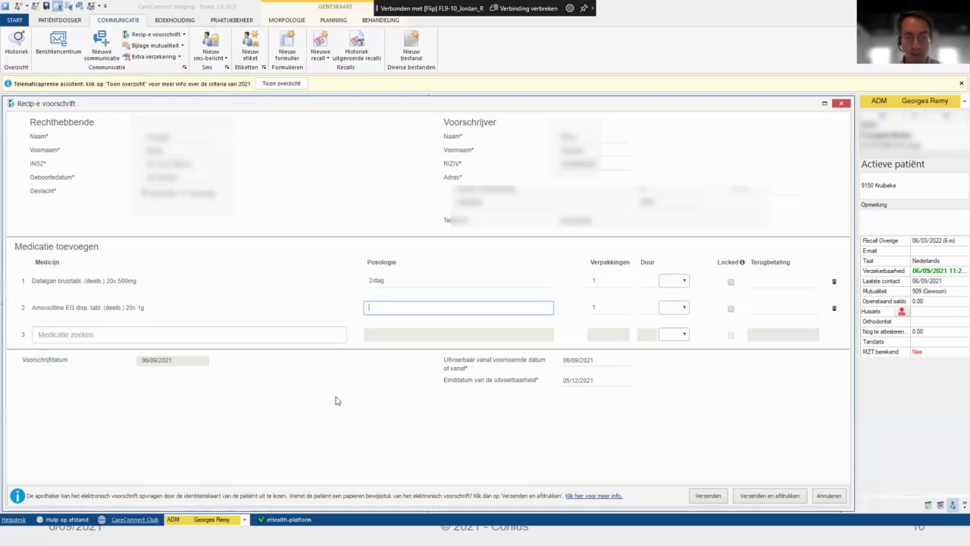
{"action": "type", "text": "1/"}
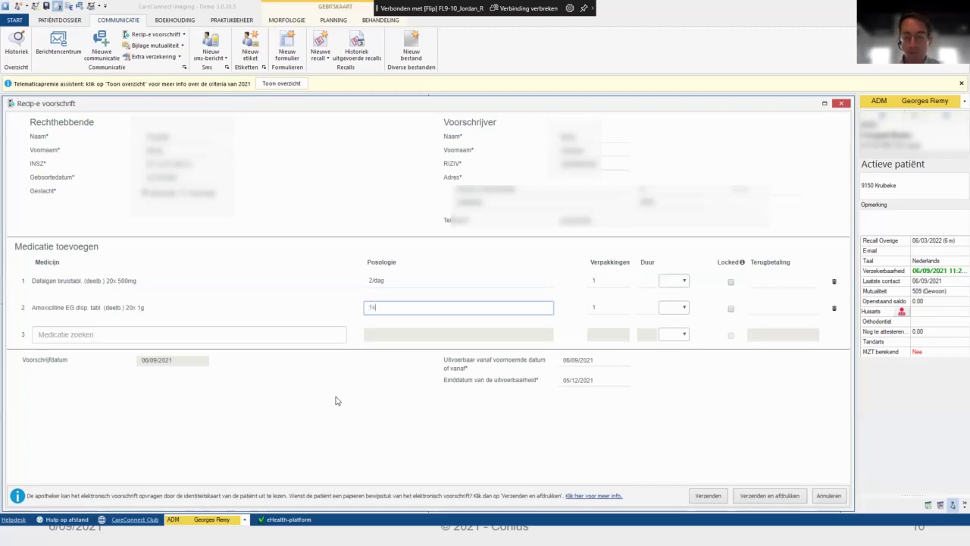
{"action": "type", "text": "/d"}
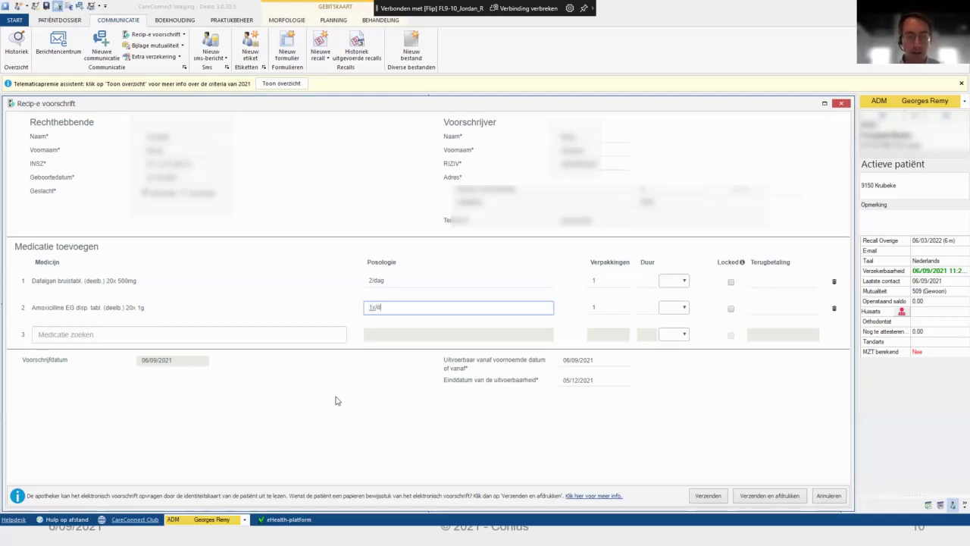
{"action": "type", "text": " 's avond"}
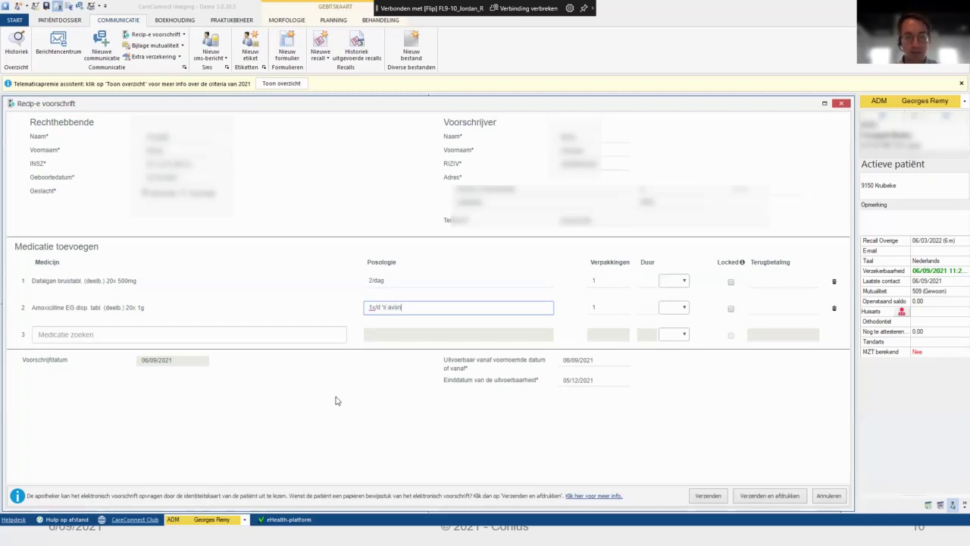
{"action": "type", "text": "s"}
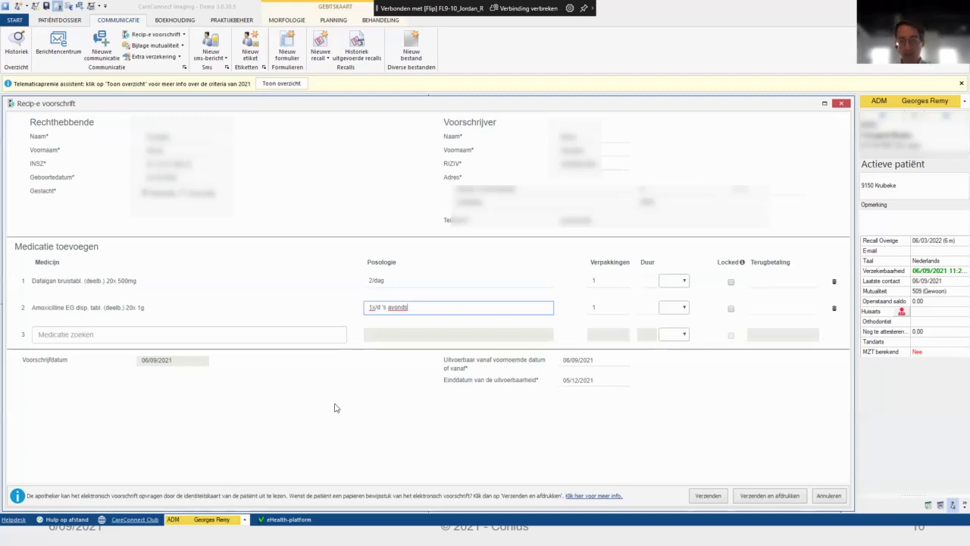
Add "interdentaal borstels" as a free-text third item on the prescription, with posology 1x/d.
{"action": "left_click", "coordinate": [104, 333]}
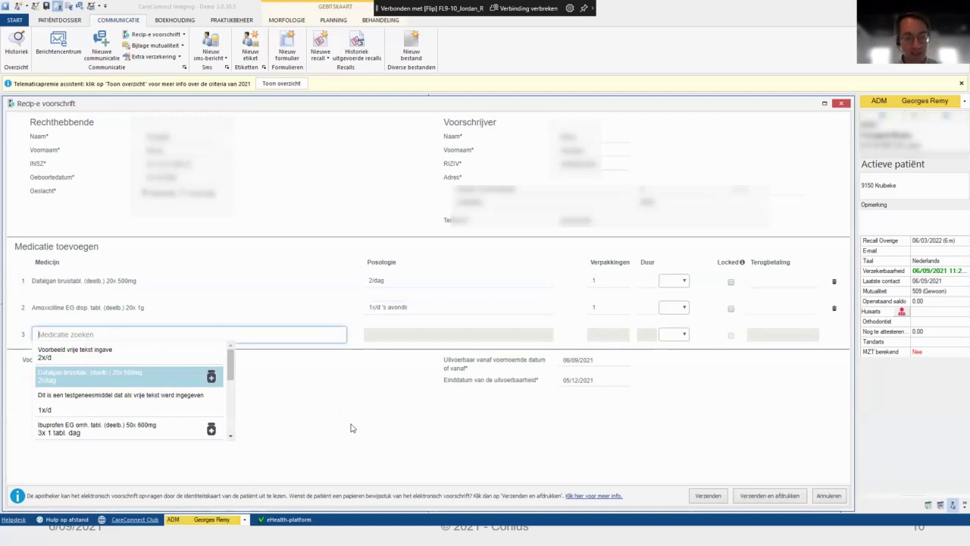
{"action": "type", "text": "inter"}
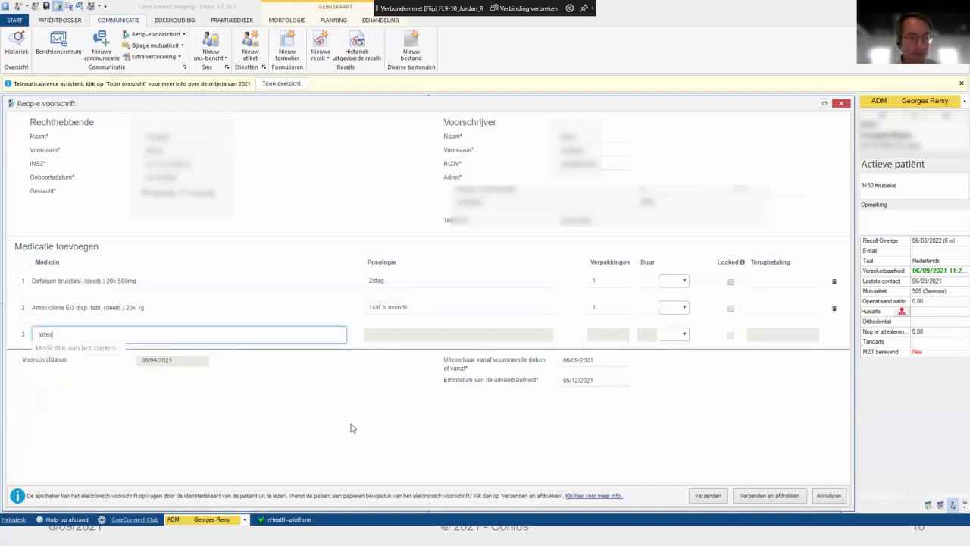
{"action": "type", "text": "dentaal borstle"}
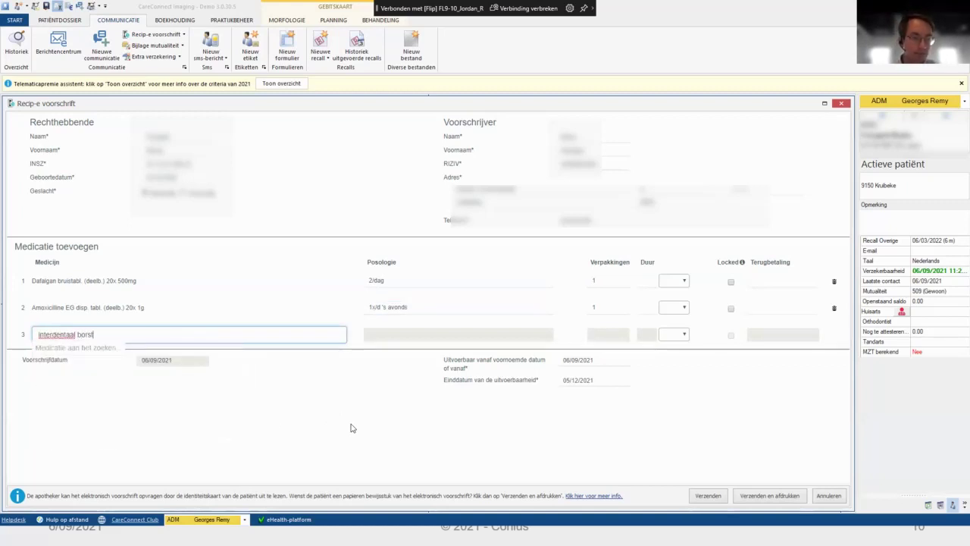
{"action": "key", "text": "BackSpace"}
{"action": "key", "text": "BackSpace"}
{"action": "type", "text": "els"}
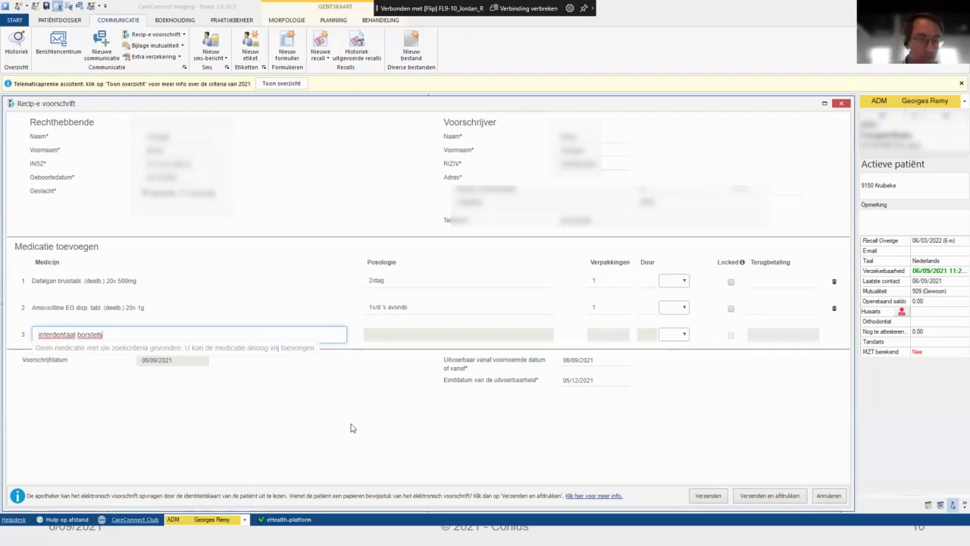
{"action": "key", "text": "Return"}
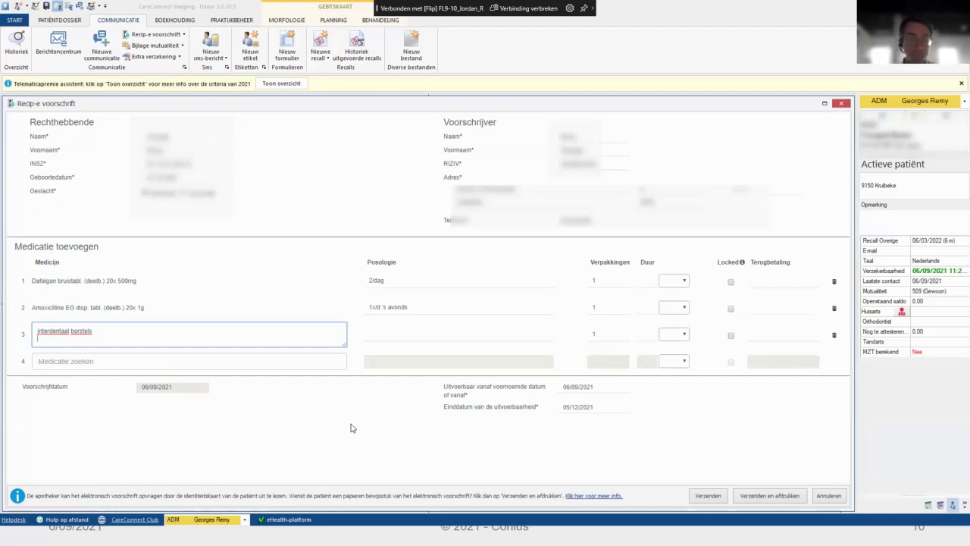
{"action": "left_click", "coordinate": [410, 335]}
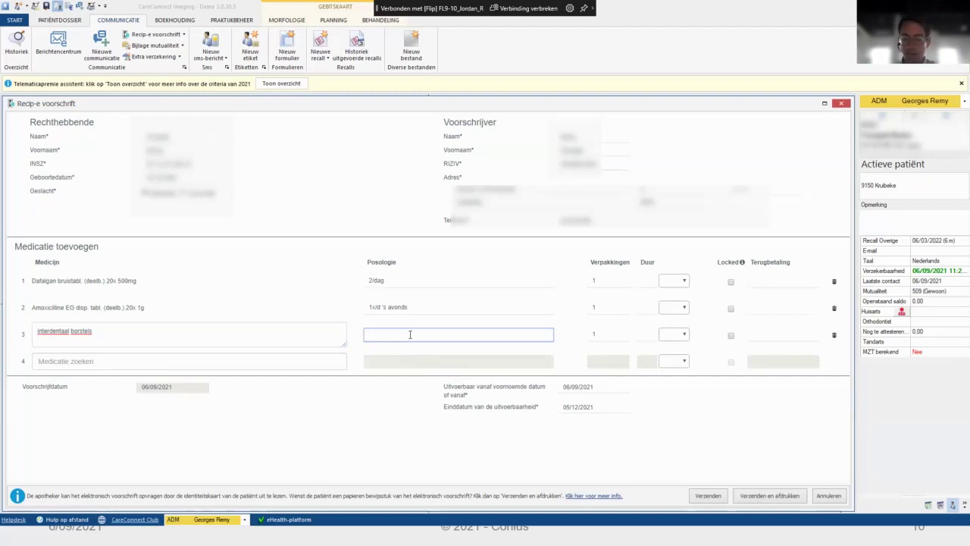
{"action": "type", "text": "1x/d"}
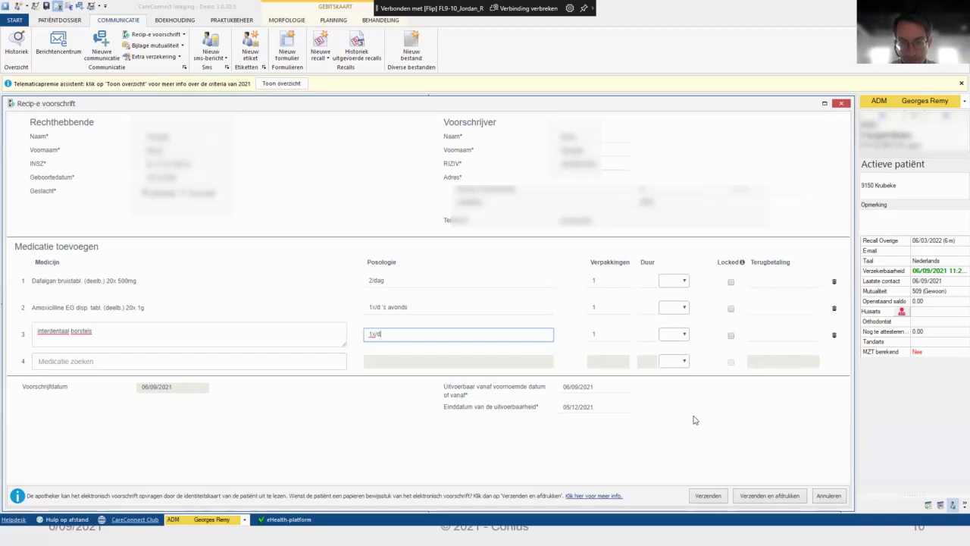
Mark the interdental brushes item on the prescription as Locked.
{"action": "left_click", "coordinate": [730, 336]}
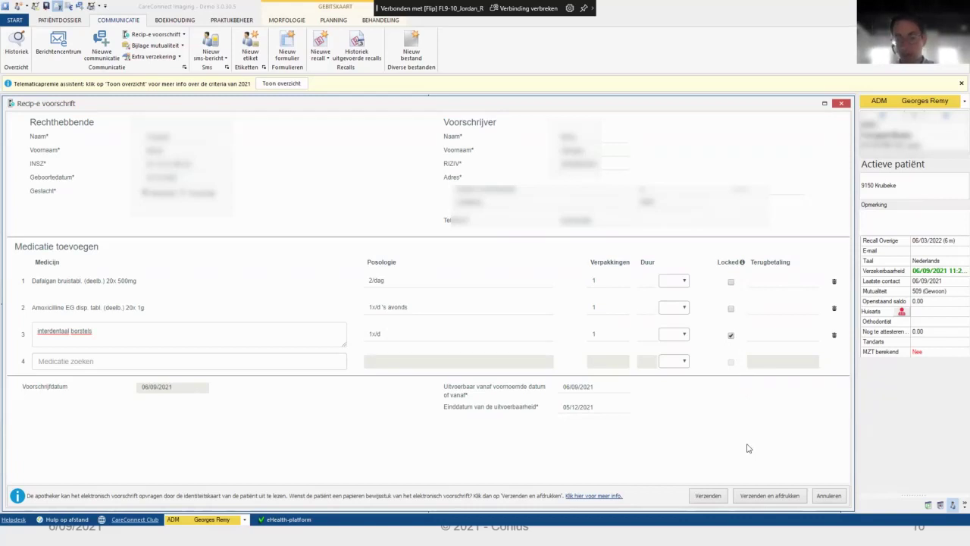
{"action": "left_click", "coordinate": [732, 336]}
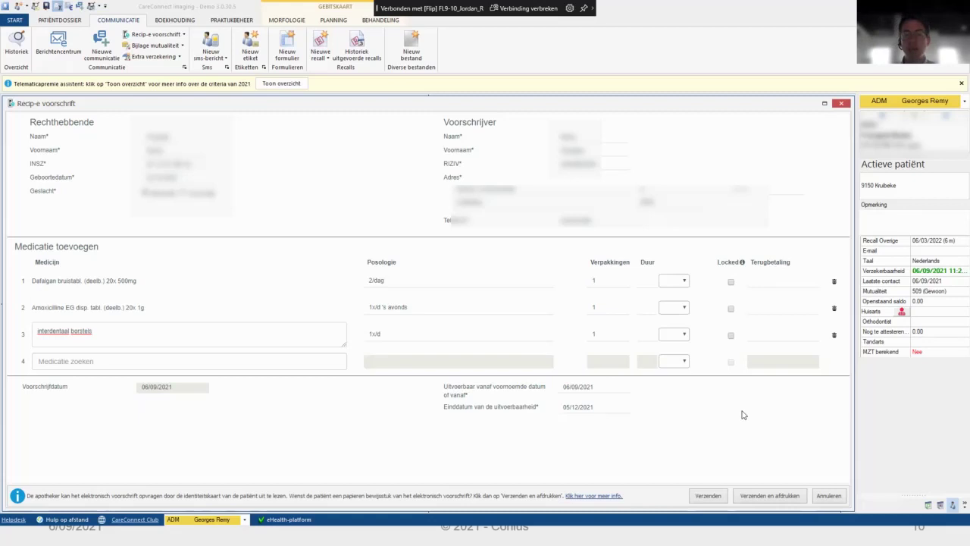
{"action": "left_click", "coordinate": [732, 336]}
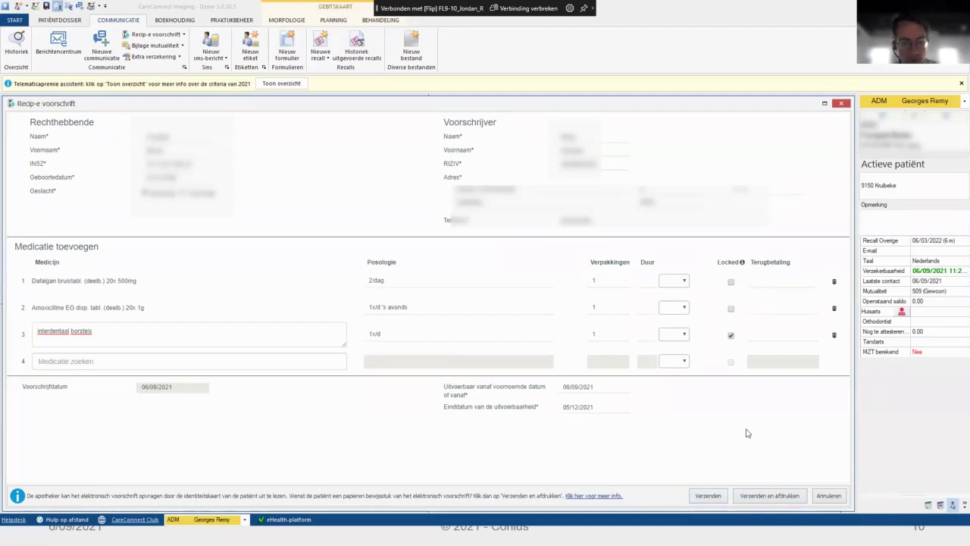
Switch to the slide presentation and advance to the "Bewijsstuk" slide.
{"action": "key", "text": "alt+Tab"}
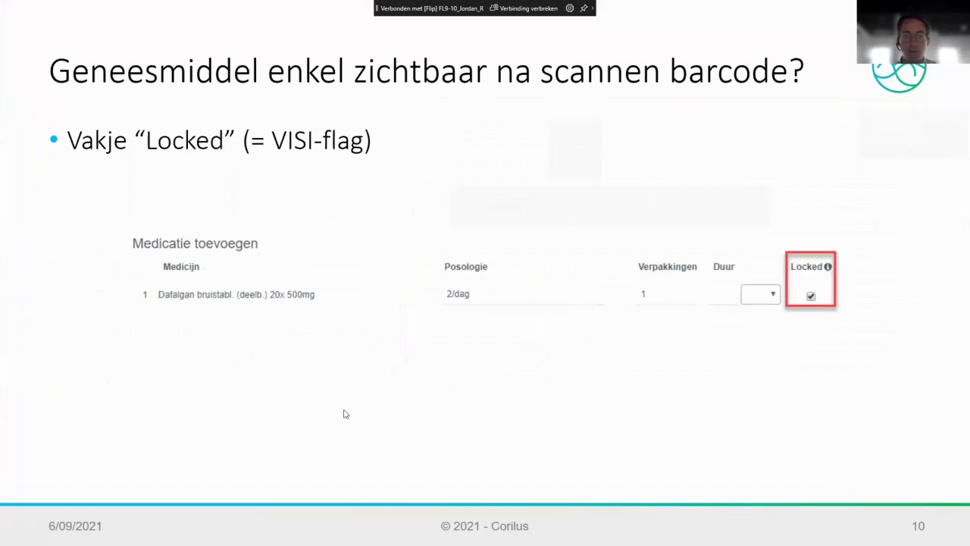
{"action": "key", "text": "Right"}
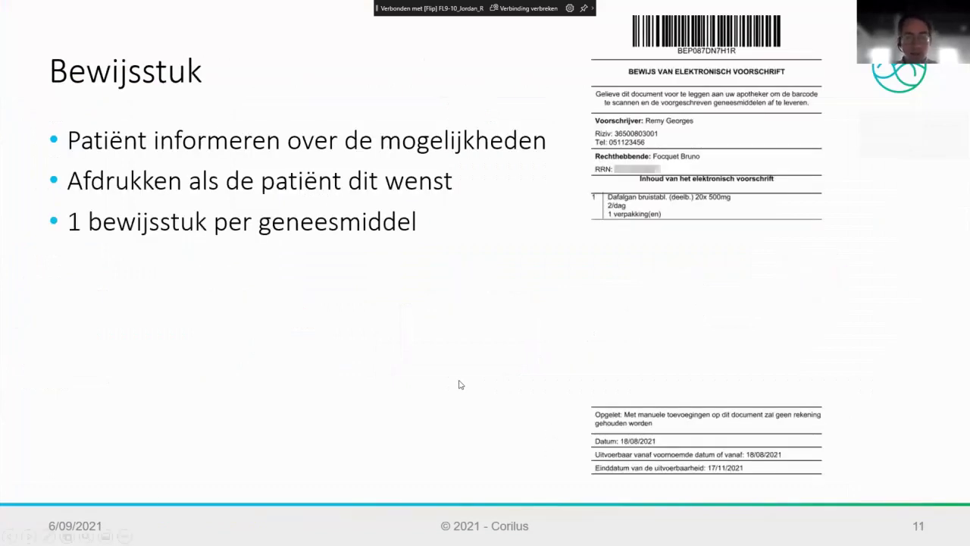
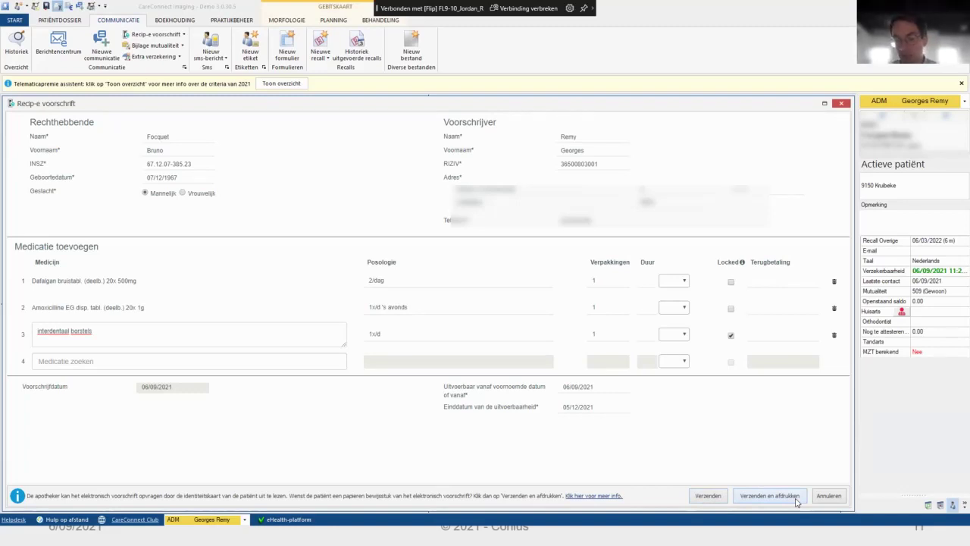
Try to send and print the three-item prescription, and cancel it.
{"action": "left_click", "coordinate": [796, 499]}
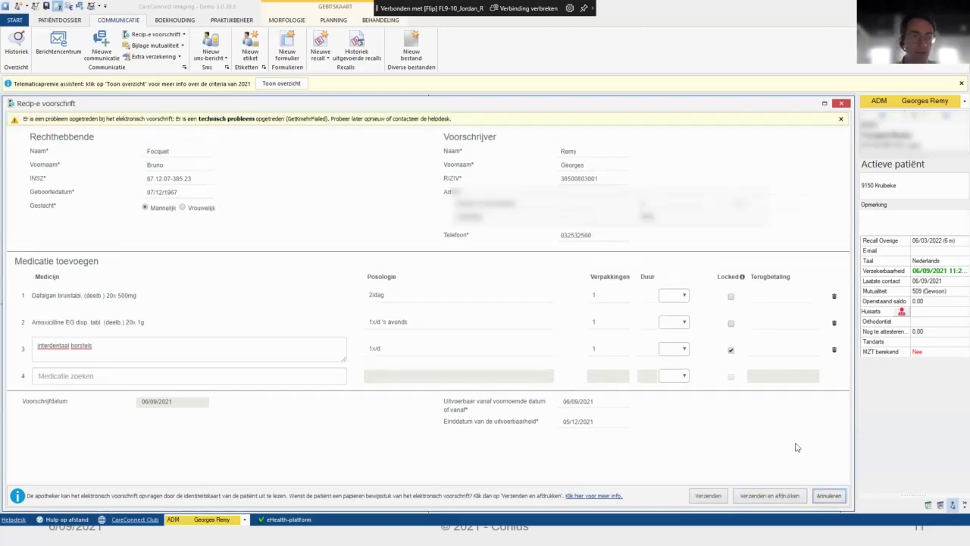
{"action": "left_click", "coordinate": [778, 499]}
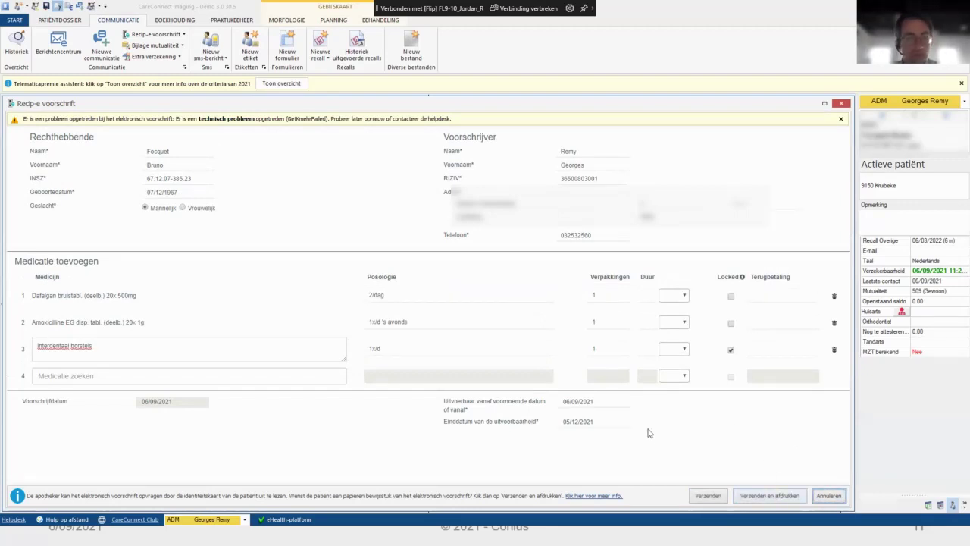
{"action": "mouse_move", "coordinate": [19, 125]}
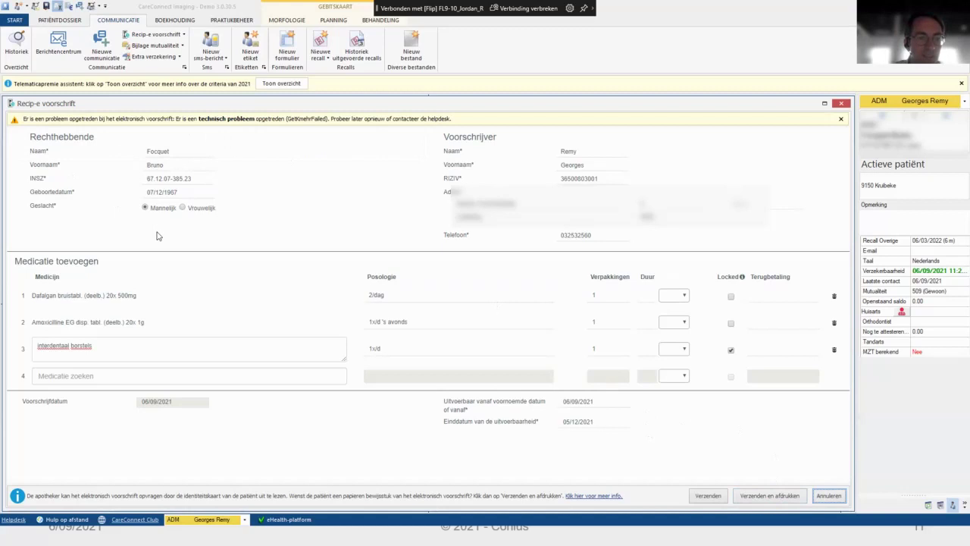
{"action": "left_click", "coordinate": [831, 497]}
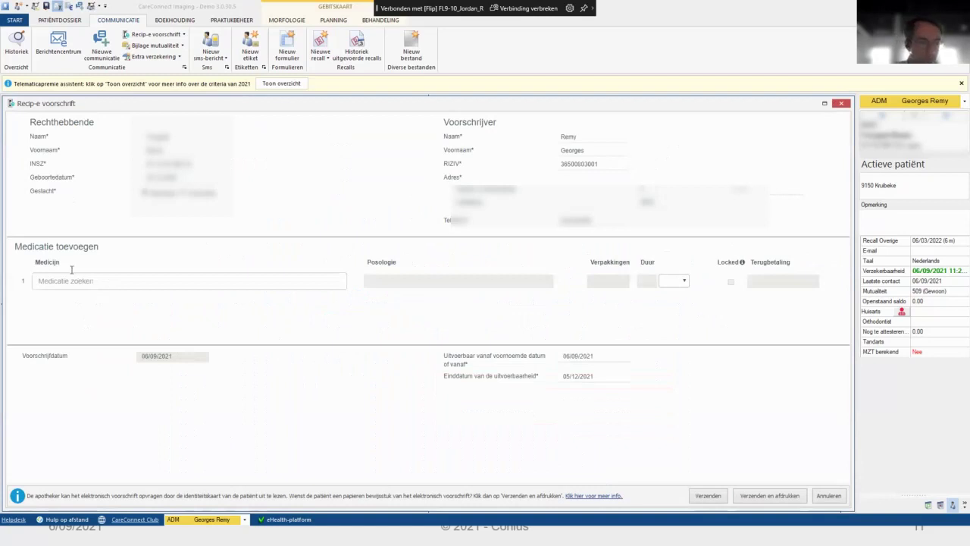
Fill the new prescription with Dafalgan bruistabl. 20x 500mg, Ibuprofen EG 50x 600mg and the free-text item "Voorbeeld vrije tekst ingave" from the suggested medicines.
{"action": "left_click", "coordinate": [83, 280]}
{"action": "left_click", "coordinate": [126, 321]}
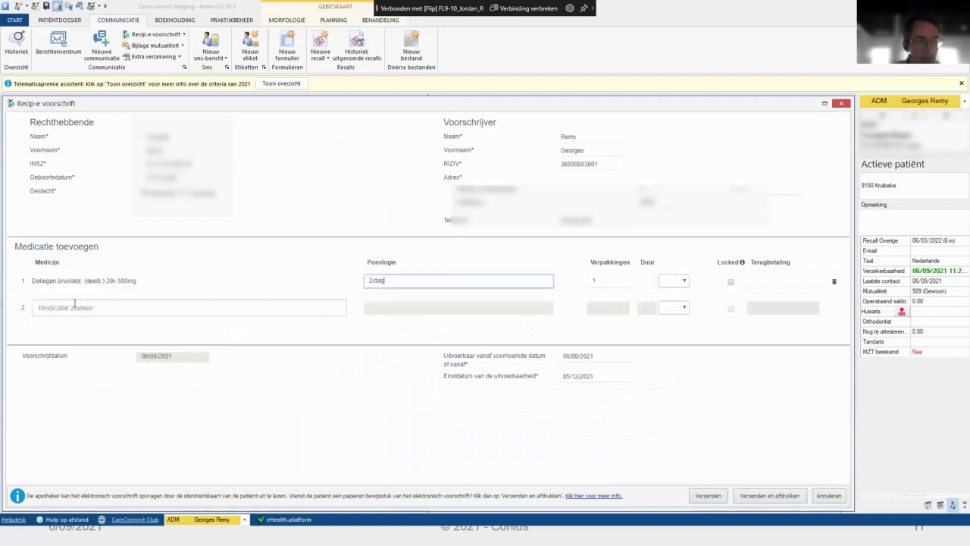
{"action": "left_click", "coordinate": [72, 307]}
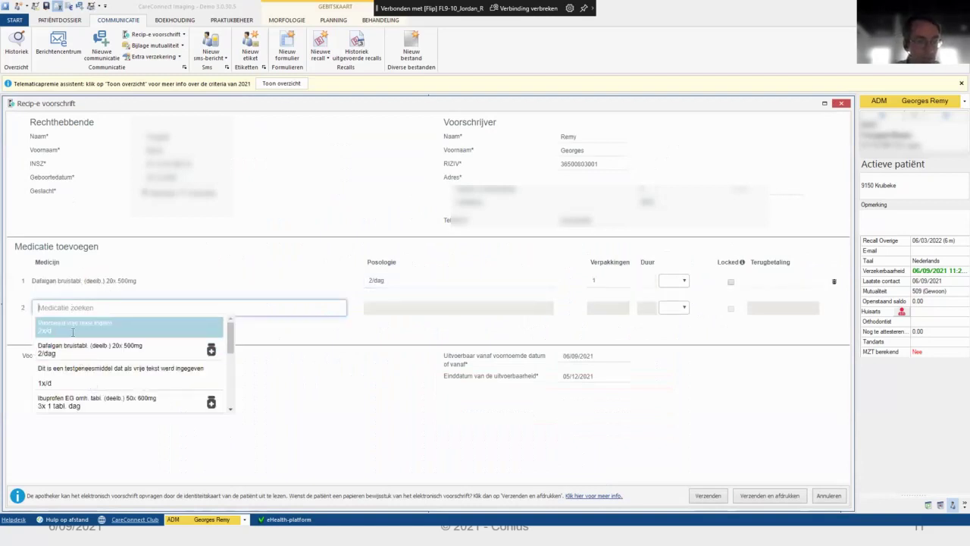
{"action": "left_click", "coordinate": [95, 401]}
{"action": "left_click", "coordinate": [91, 357]}
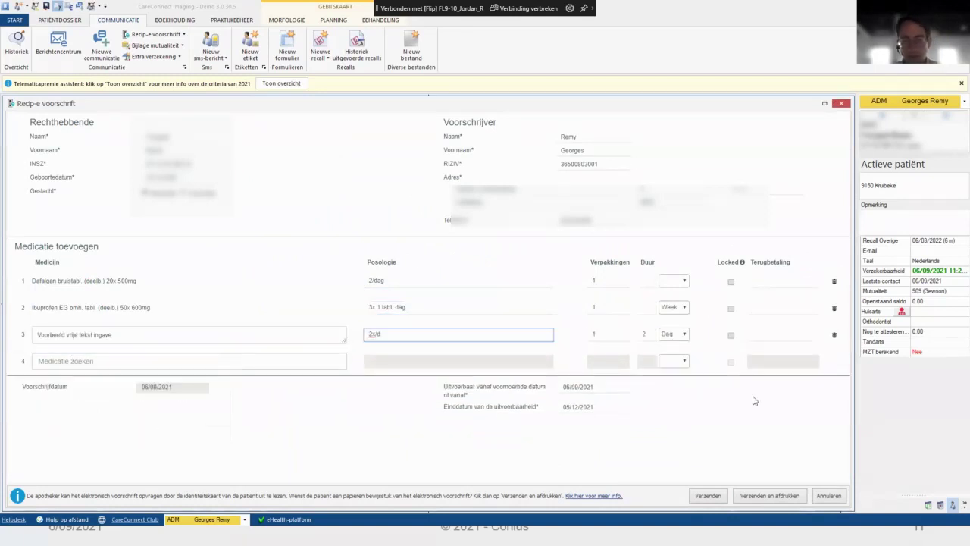
Send and print the three-item prescription, saving its proof documents in Downloads as the PDFs Bewijsstuk 1, Bewijsstuk 2 and Bewijsstuk 3.
{"action": "left_click", "coordinate": [772, 496]}
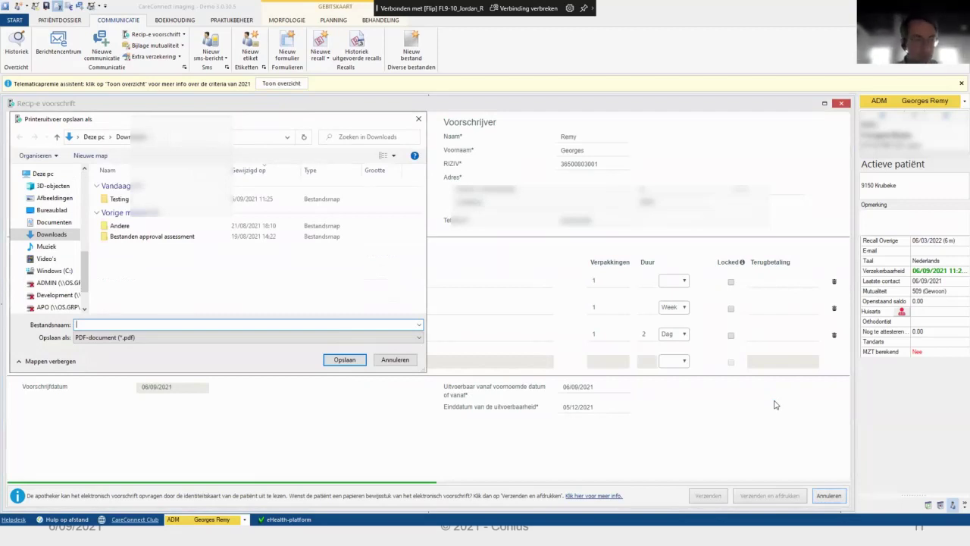
{"action": "type", "text": "Bewijsstuk"}
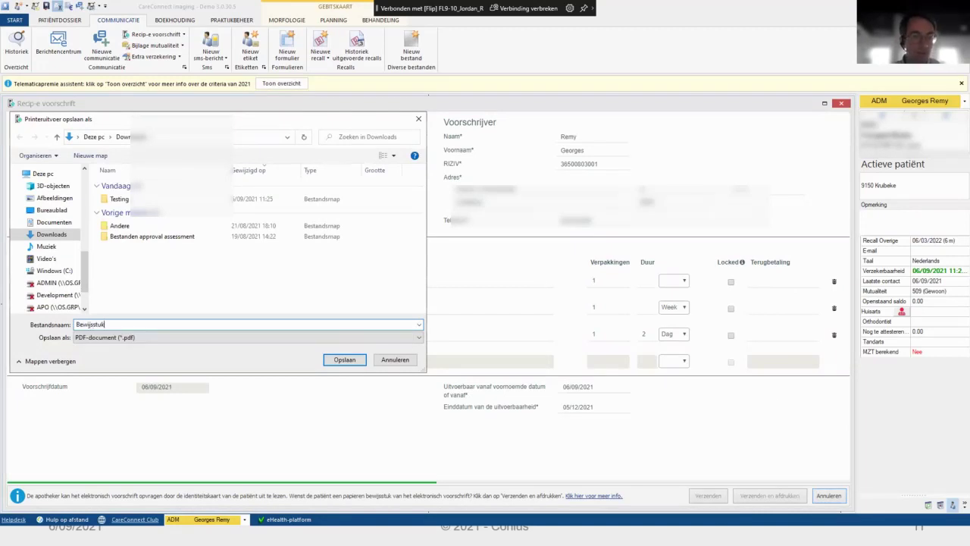
{"action": "type", "text": " 1"}
{"action": "key", "text": "Return"}
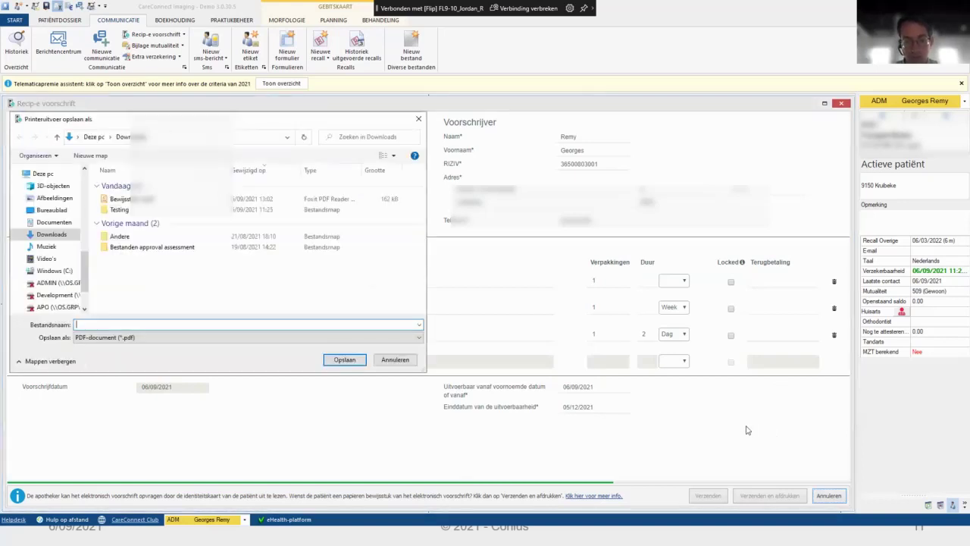
{"action": "type", "text": "Bewijsstuk 2"}
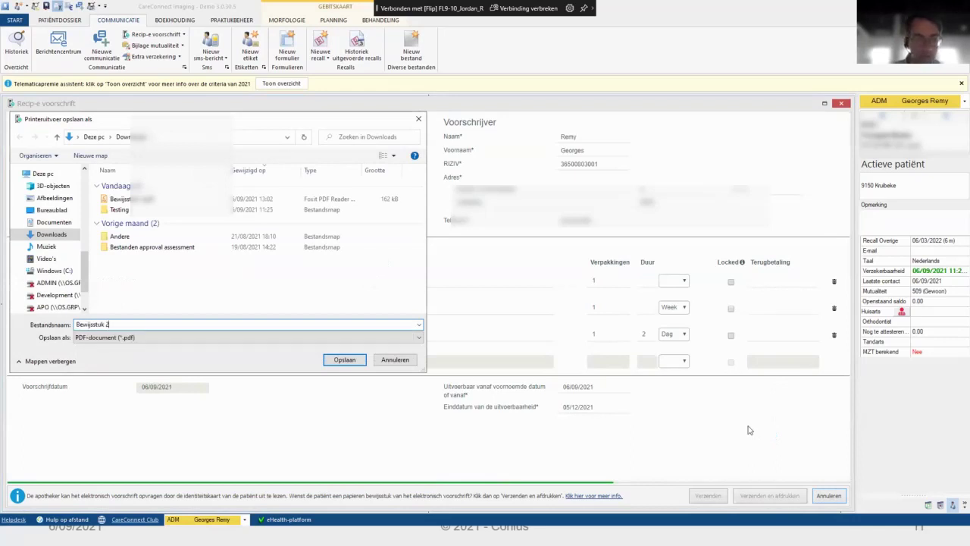
{"action": "key", "text": "Return"}
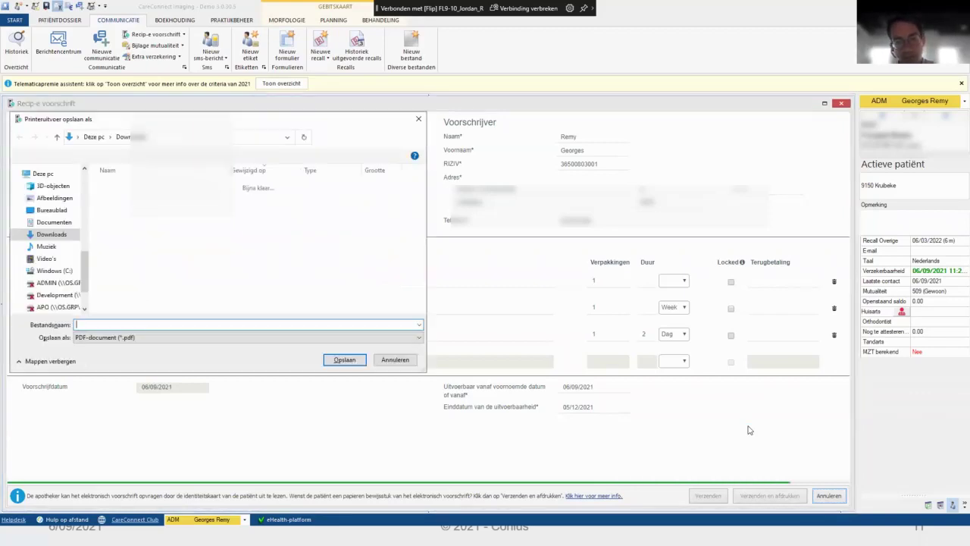
{"action": "type", "text": "Bewijsstuk 3"}
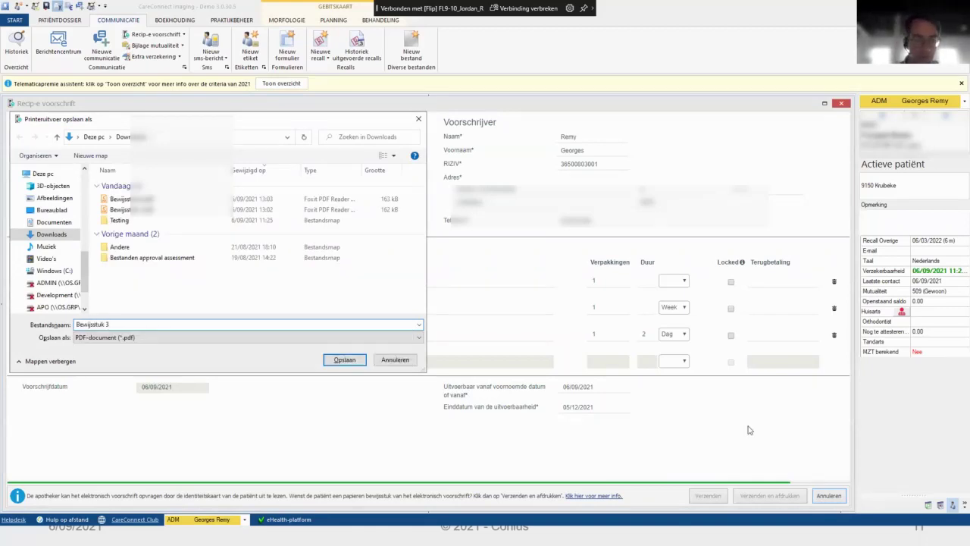
{"action": "key", "text": "Return"}
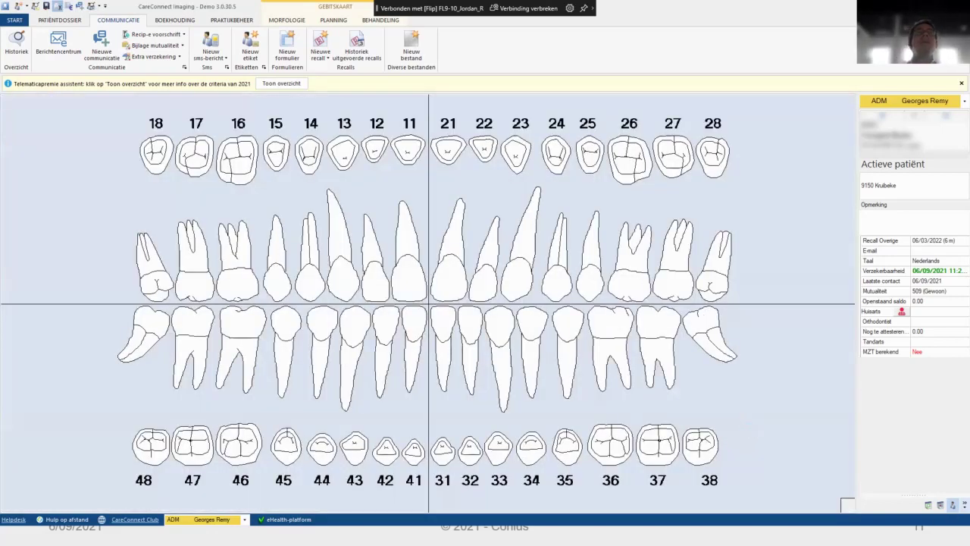
Open Bewijsstuk 1.pdf, Bewijsstuk 2.pdf and Bewijsstuk 3.pdf from the Downloads folder and examine the barcode and medicine on each.
{"action": "key", "text": "super+e"}
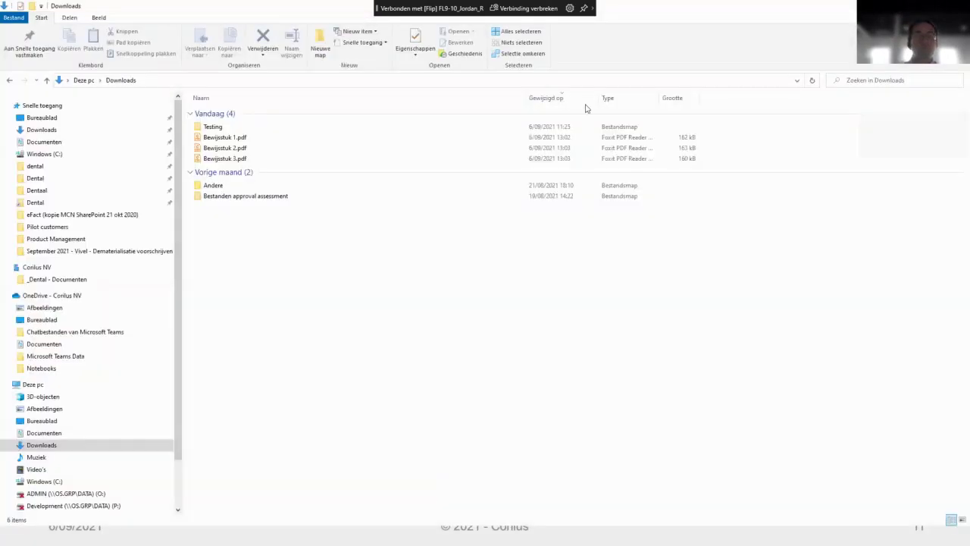
{"action": "double_click", "coordinate": [232, 140]}
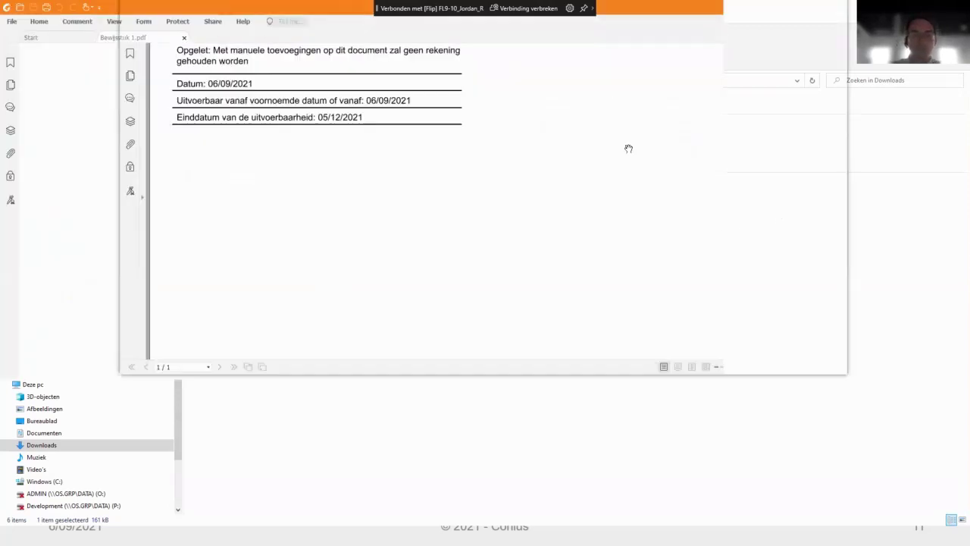
{"action": "scroll", "coordinate": [576, 270], "scroll_direction": "up", "scroll_amount": 6}
{"action": "scroll", "coordinate": [577, 270], "scroll_direction": "up", "scroll_amount": 3}
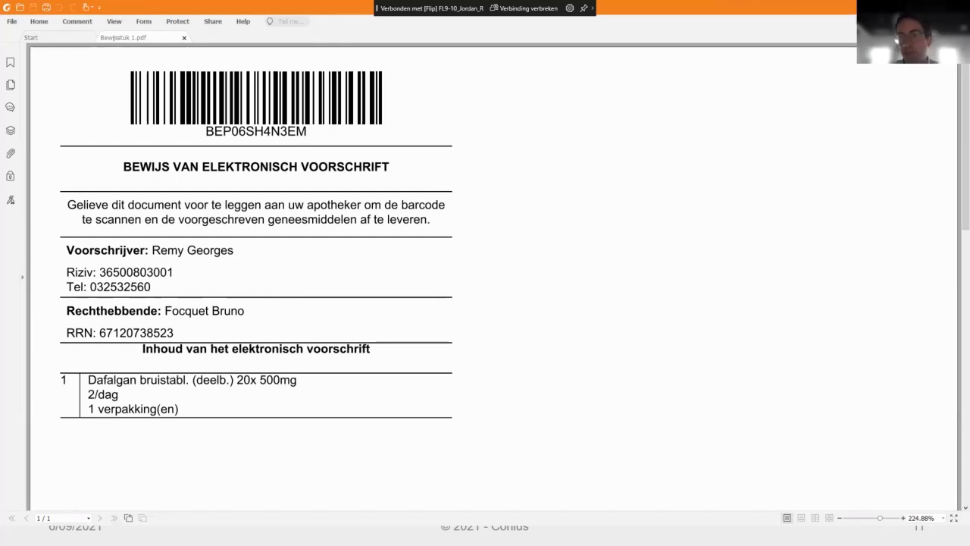
{"action": "key", "text": "alt+Tab"}
{"action": "double_click", "coordinate": [225, 148]}
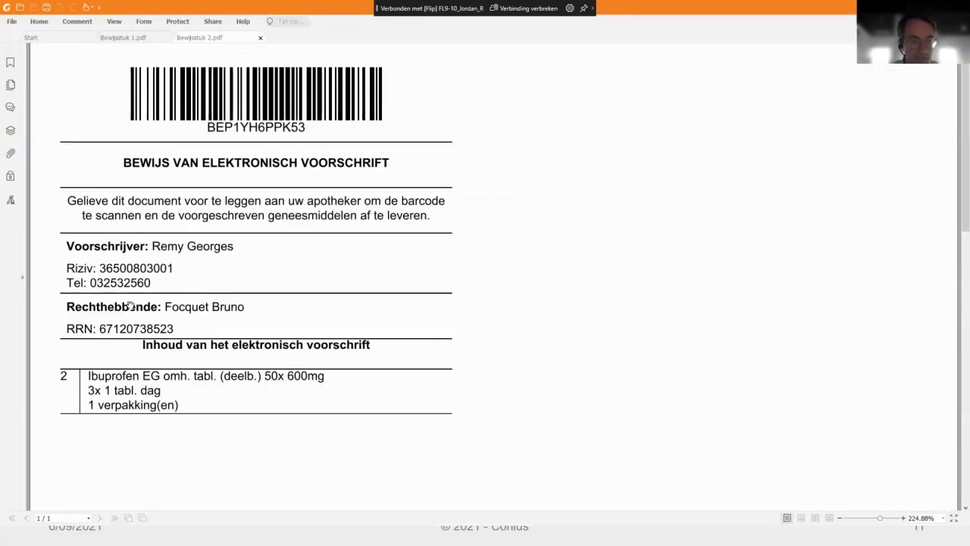
{"action": "key", "text": "alt+Tab"}
{"action": "double_click", "coordinate": [220, 159]}
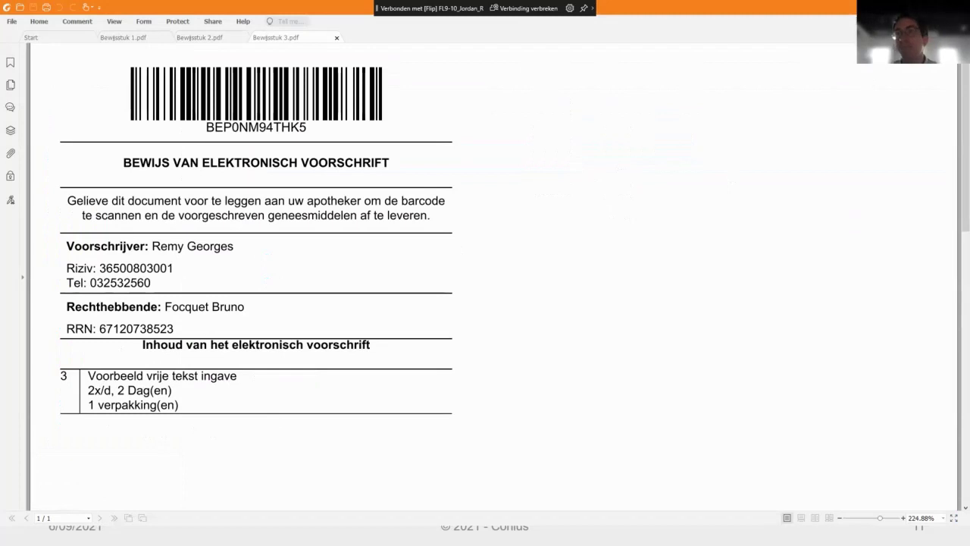
Switch to the slide presentation and advance to the "Historiek van de voorschriften" slide.
{"action": "key", "text": "alt+Tab"}
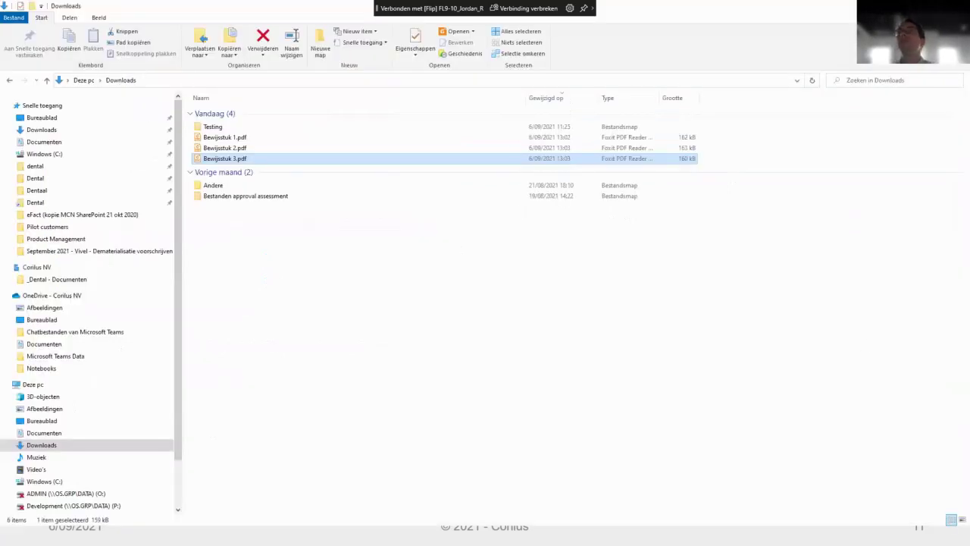
{"action": "key", "text": "alt+Tab"}
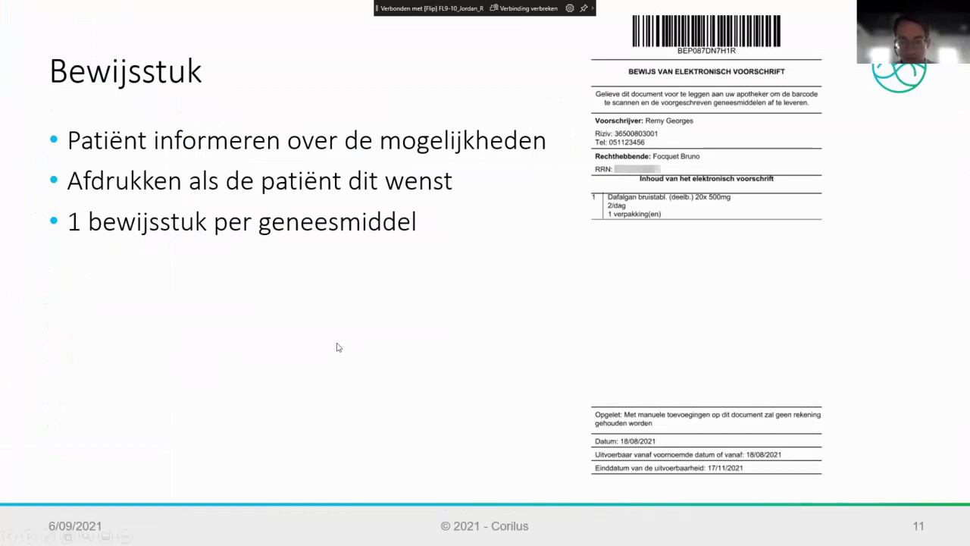
{"action": "key", "text": "Right"}
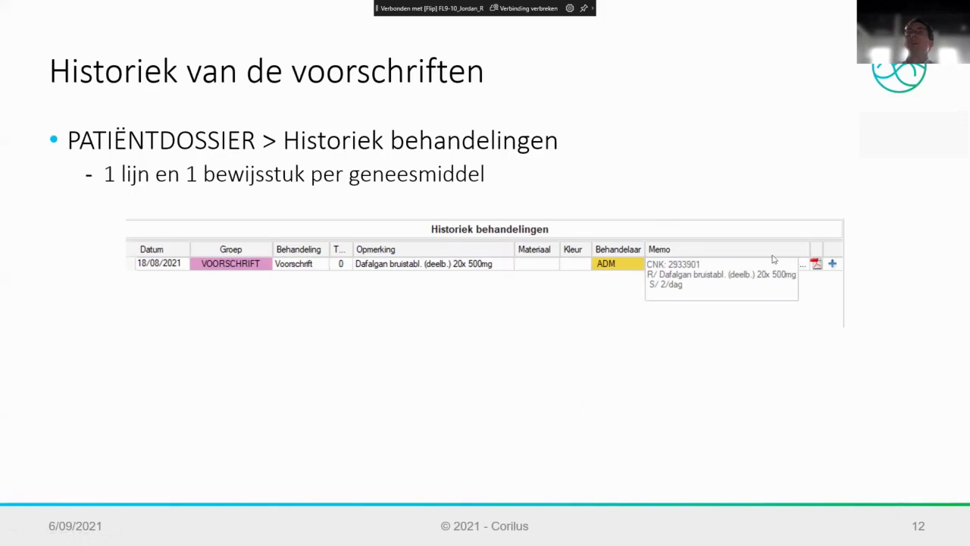
Switch to CareConnect and open the treatment history (Historiek behandelingen) in the patient's file.
{"action": "key", "text": "alt+Tab"}
{"action": "left_click", "coordinate": [61, 21]}
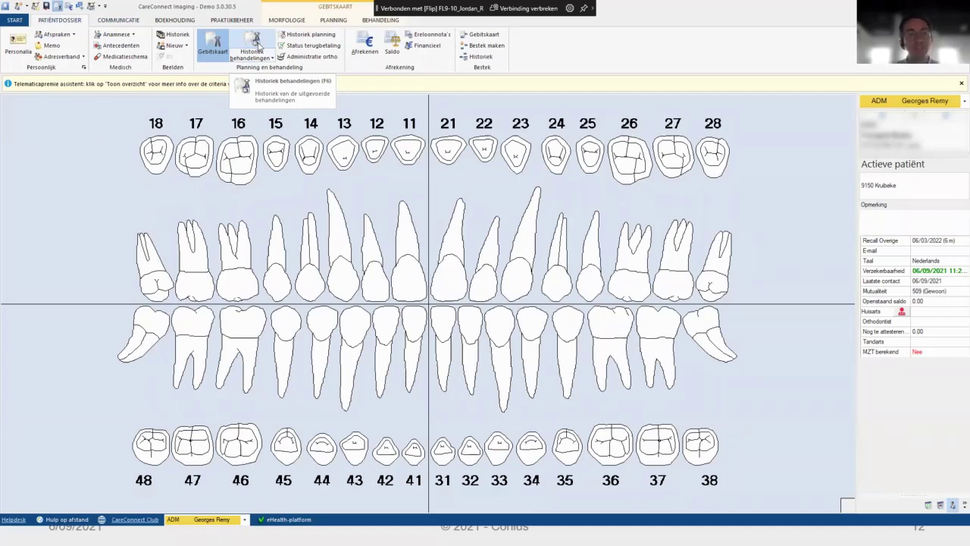
{"action": "left_click", "coordinate": [255, 45]}
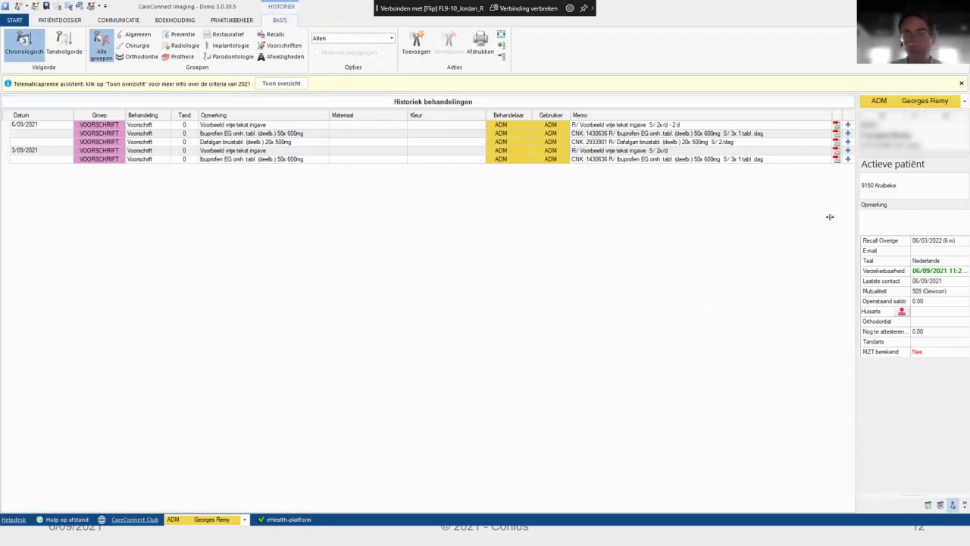
Open the proof PDF of the 6/09/2021 "Voorbeeld vrije tekst ingave" prescription from the history, look it over and close the PDF viewer.
{"action": "left_click", "coordinate": [836, 125]}
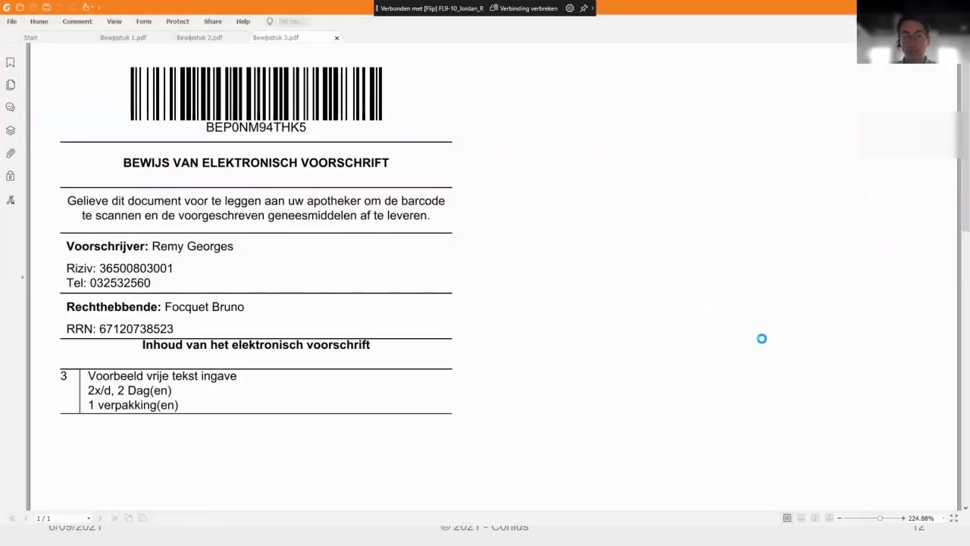
{"action": "scroll", "coordinate": [293, 245], "scroll_direction": "up", "scroll_amount": 5}
{"action": "scroll", "coordinate": [528, 282], "scroll_direction": "down", "scroll_amount": 6}
{"action": "scroll", "coordinate": [509, 351], "scroll_direction": "down", "scroll_amount": 2}
{"action": "scroll", "coordinate": [515, 340], "scroll_direction": "up", "scroll_amount": 9}
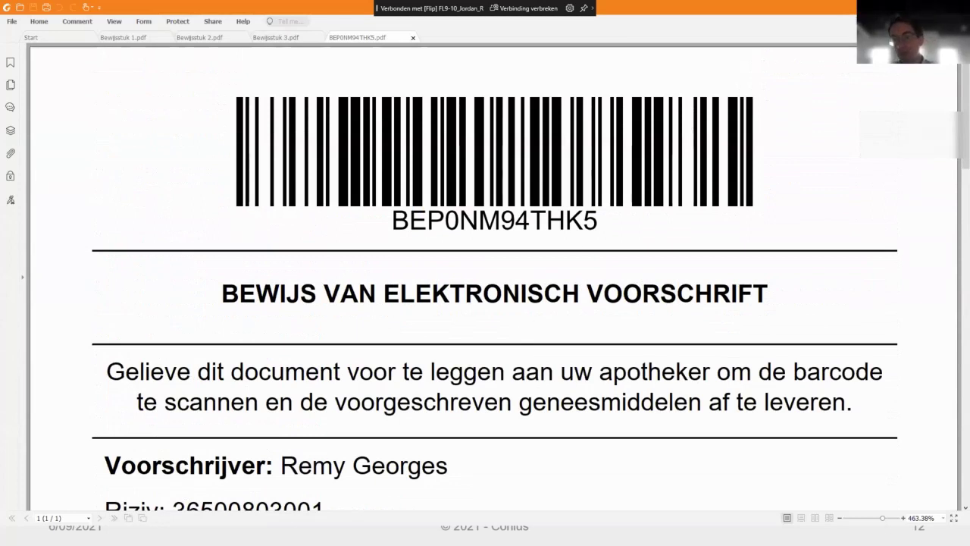
{"action": "key", "text": "alt+F4"}
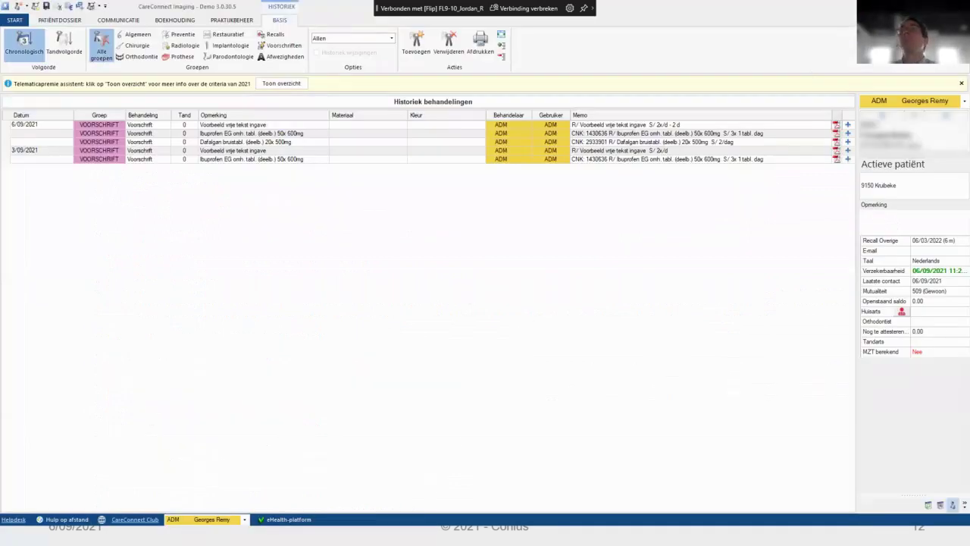
Switch to the slide presentation and advance through "Wat bij een tijdelijke storing?" to the point about the classic prescription.
{"action": "key", "text": "alt+Tab"}
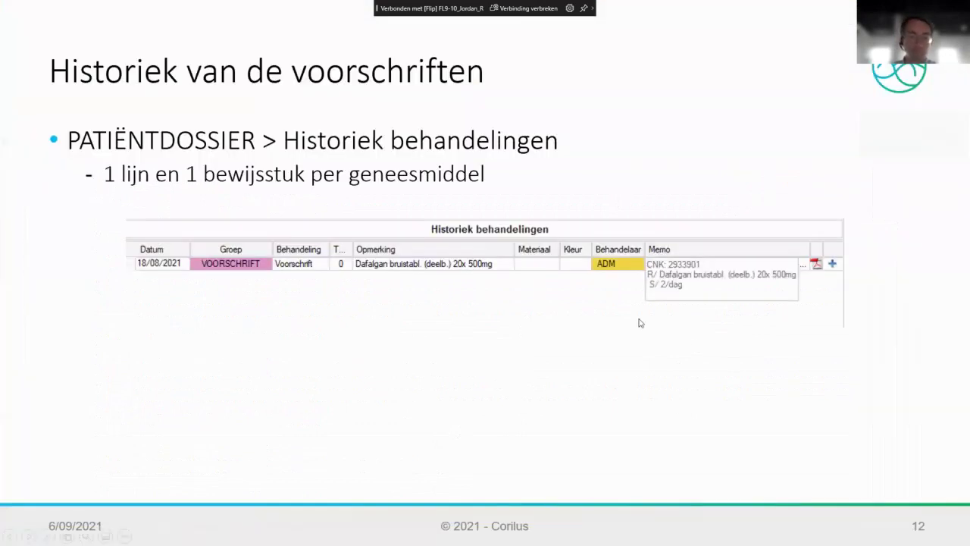
{"action": "left_click", "coordinate": [462, 369]}
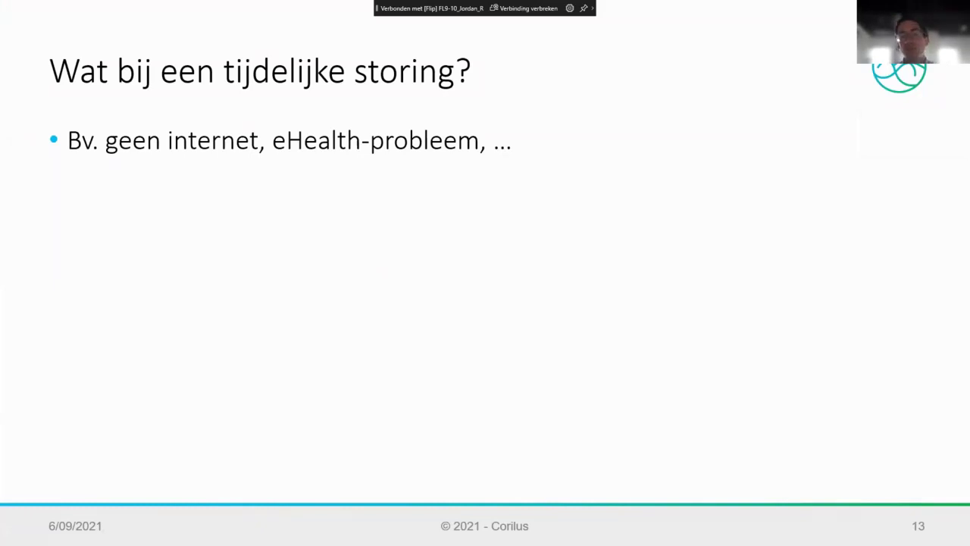
{"action": "left_click", "coordinate": [465, 364]}
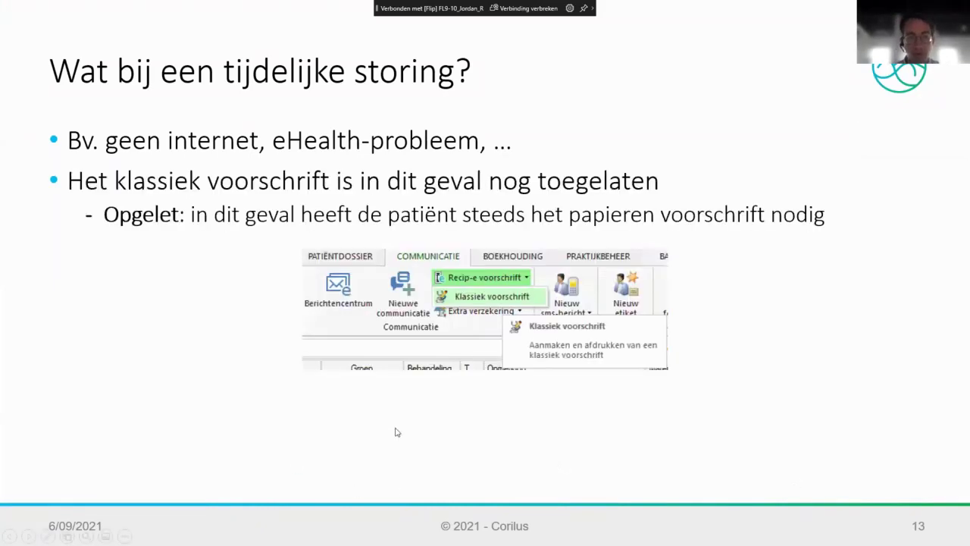